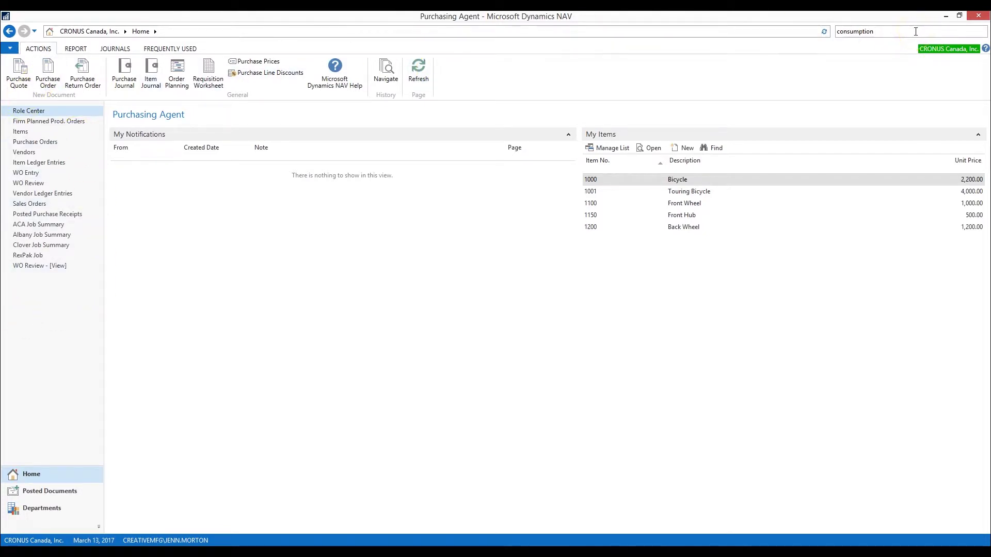
Search 'consumption jour' and open the DEFAULT Consumption Journal
text( jour)
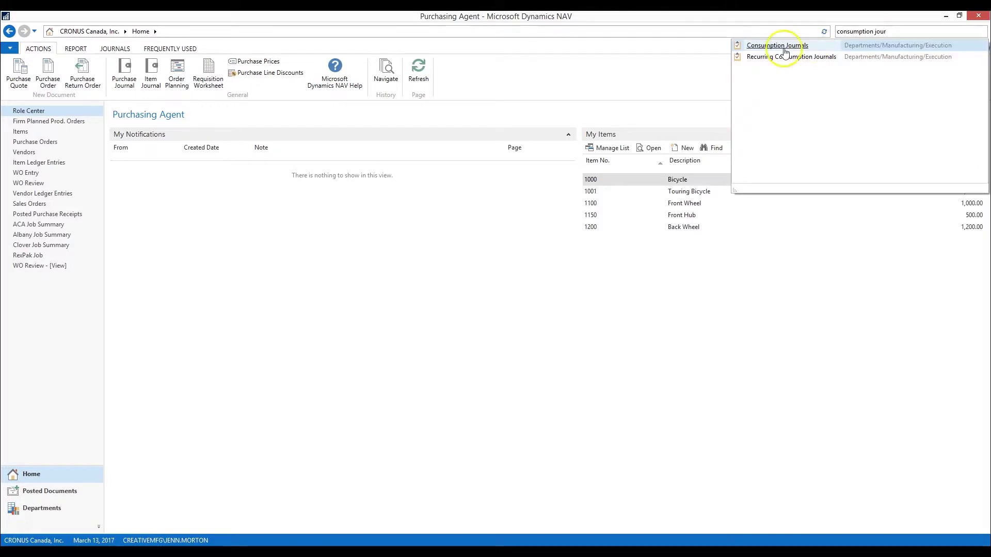
click(836, 46)
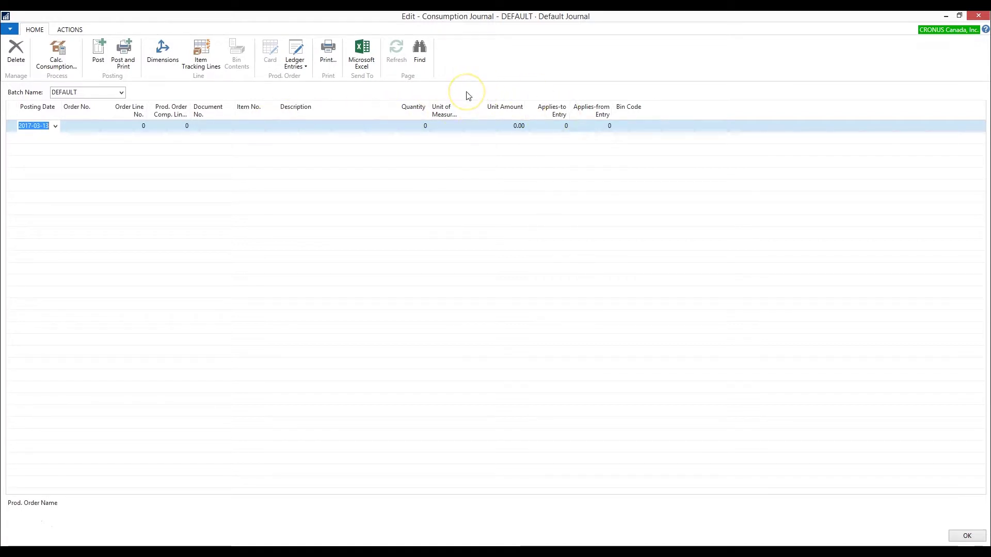
Calculate consumption for production order 101023 based on Expected Output
click(71, 64)
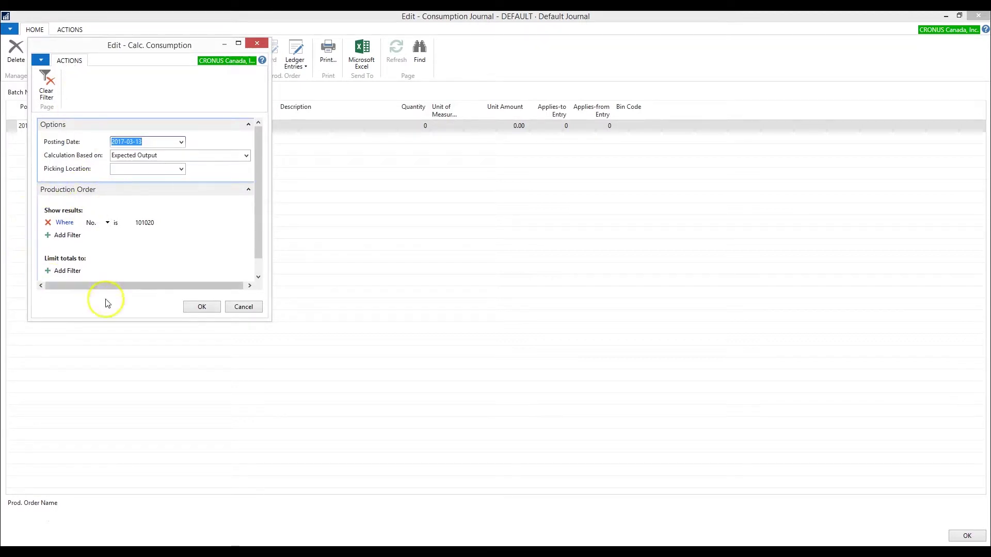
click(171, 221)
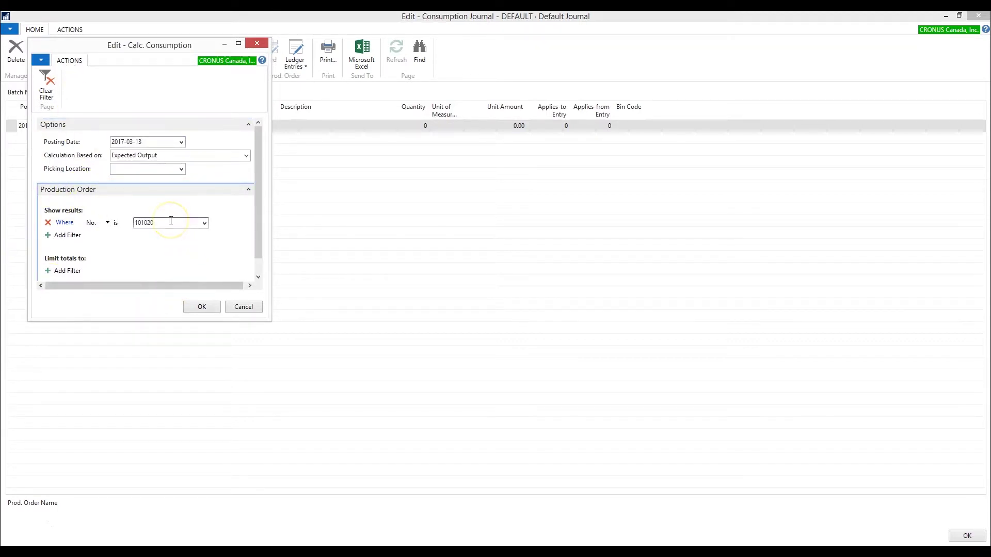
key(Tab)
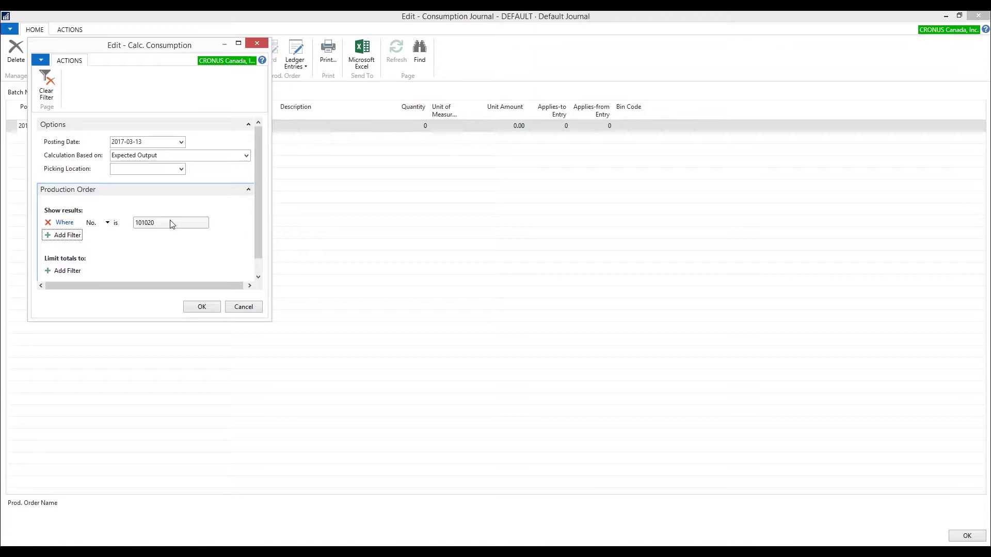
click(246, 155)
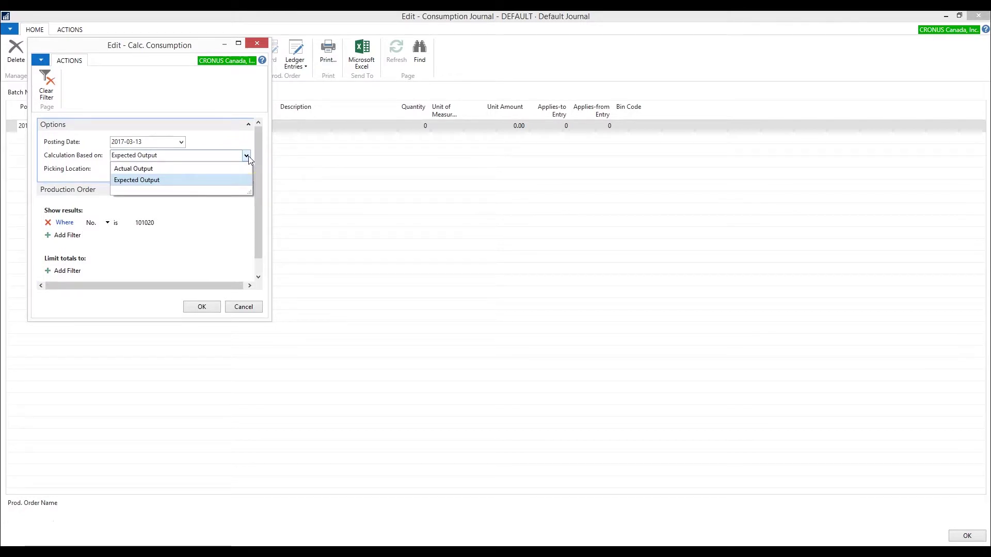
click(245, 140)
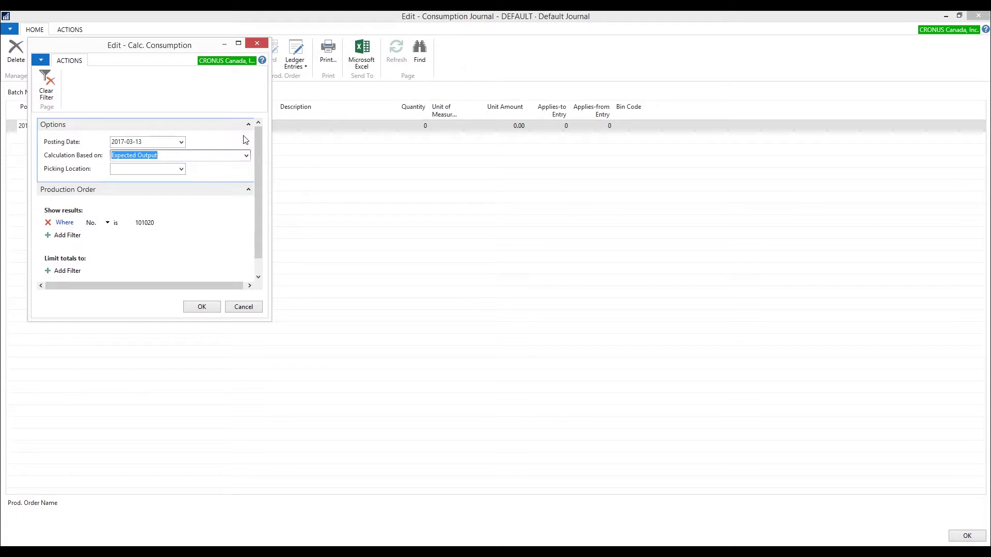
click(202, 306)
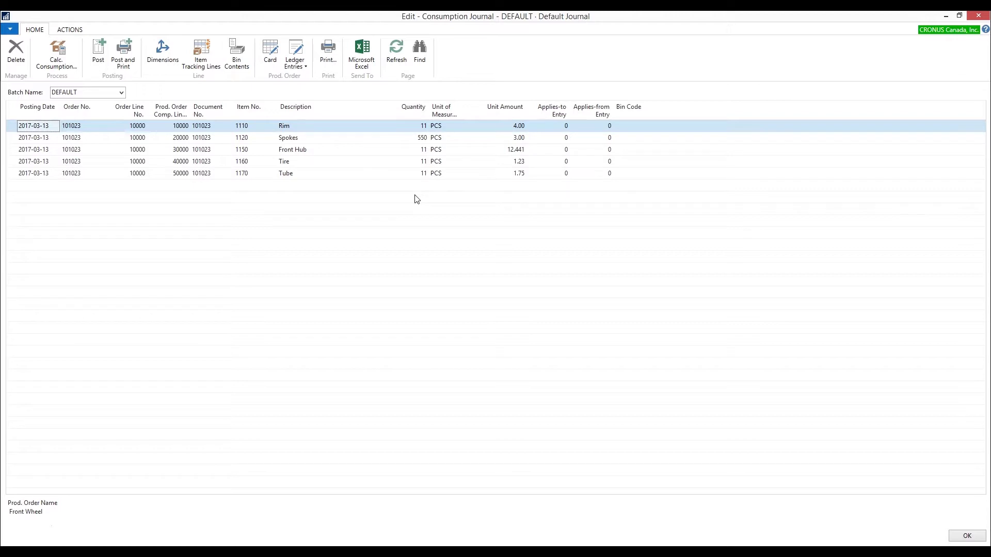
Change the Rim, Spokes and Front Hub quantities to 12, 555 and 10
click(418, 131)
click(428, 126)
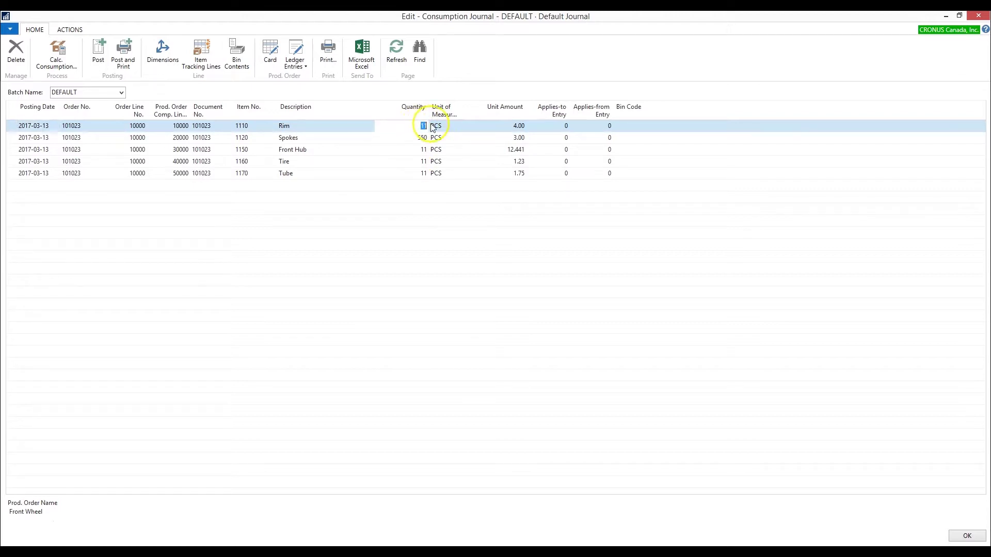
key(BackSpace)
text(12)
key(Down)
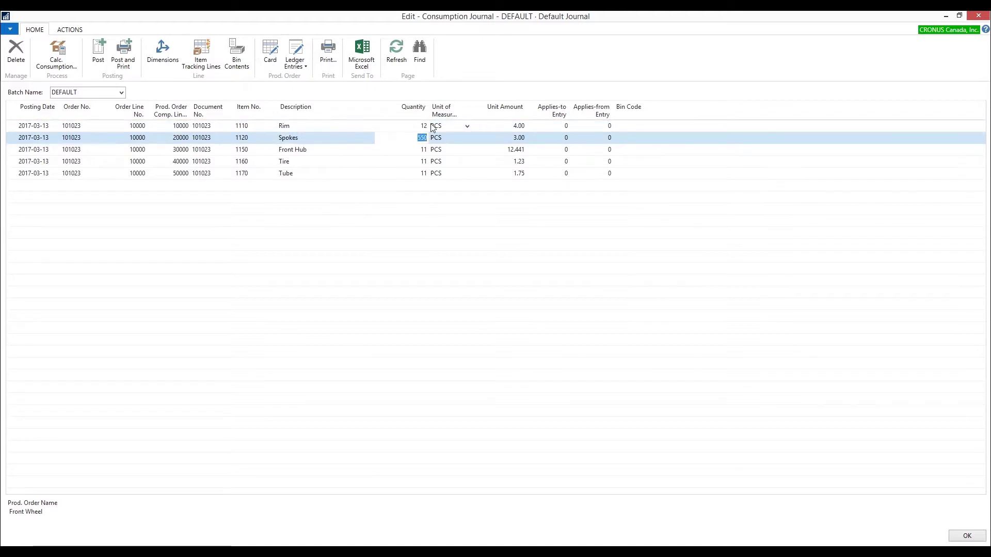
text(55)
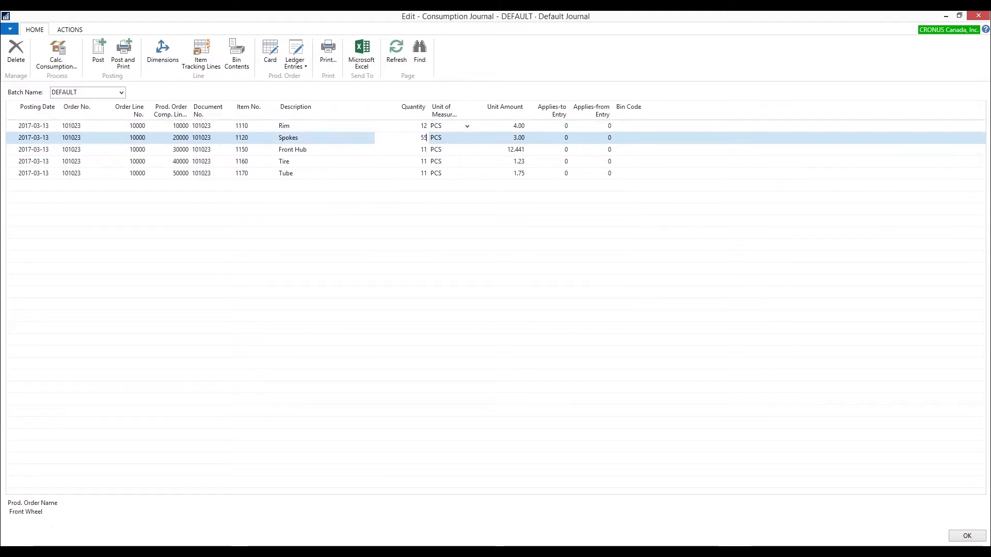
text(5)
key(Down)
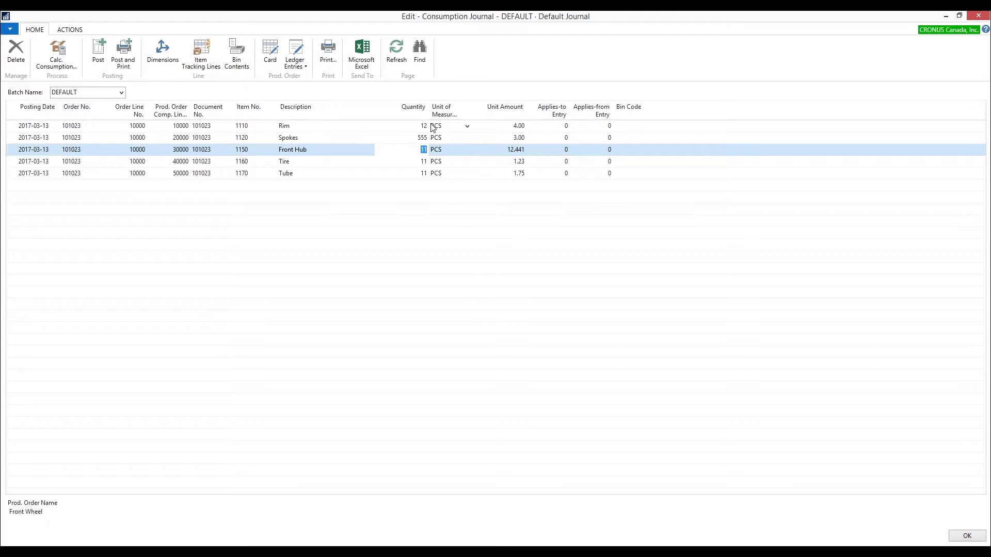
text(10)
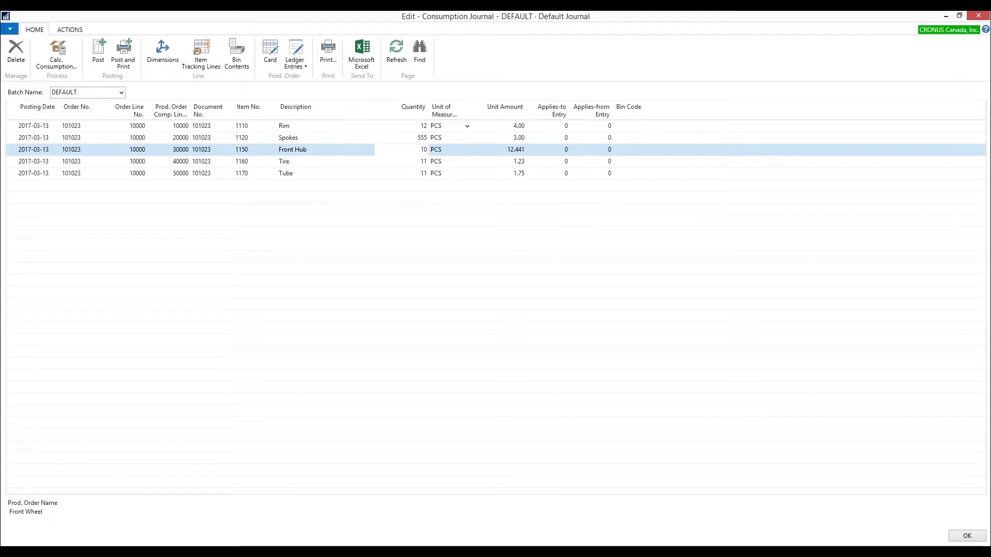
key(Down)
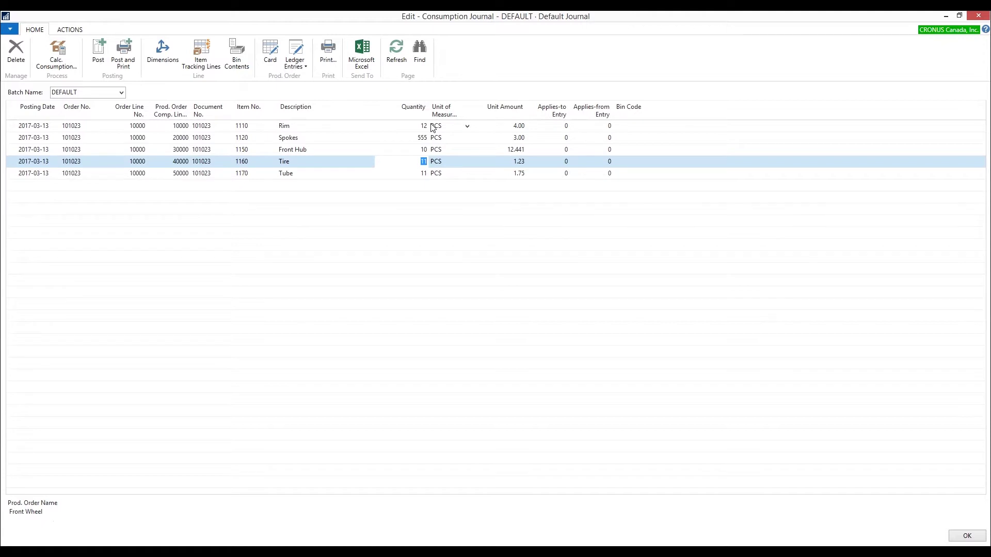
click(288, 137)
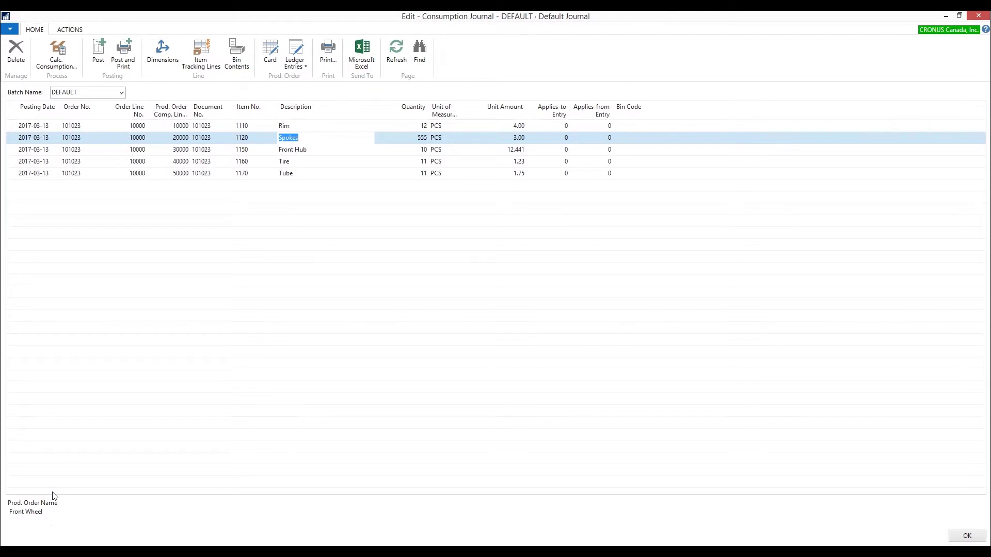
click(12, 140)
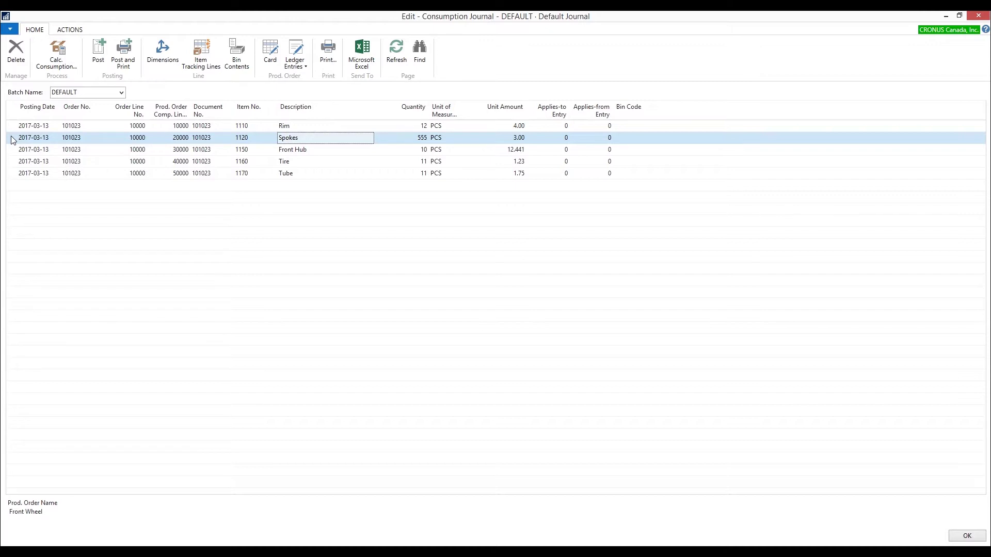
click(198, 71)
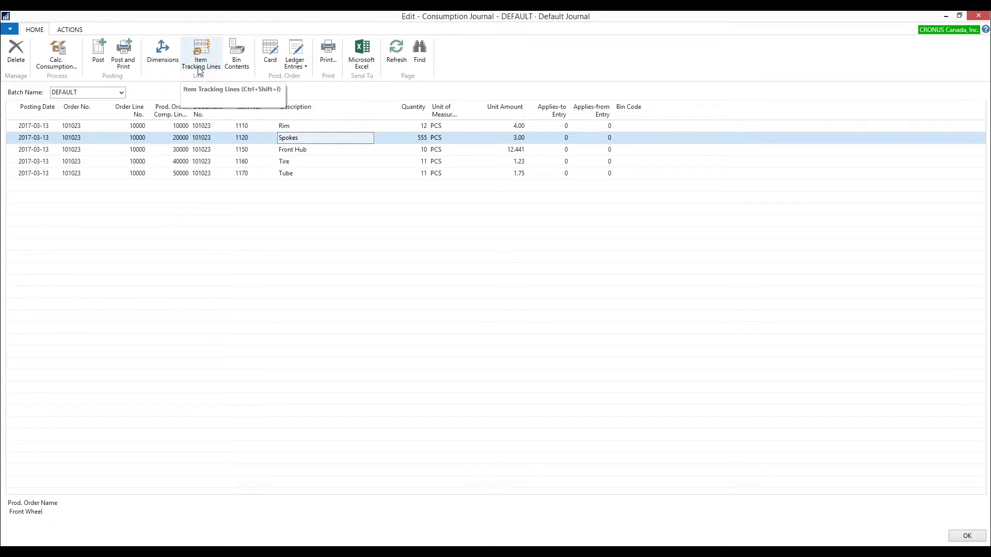
click(199, 71)
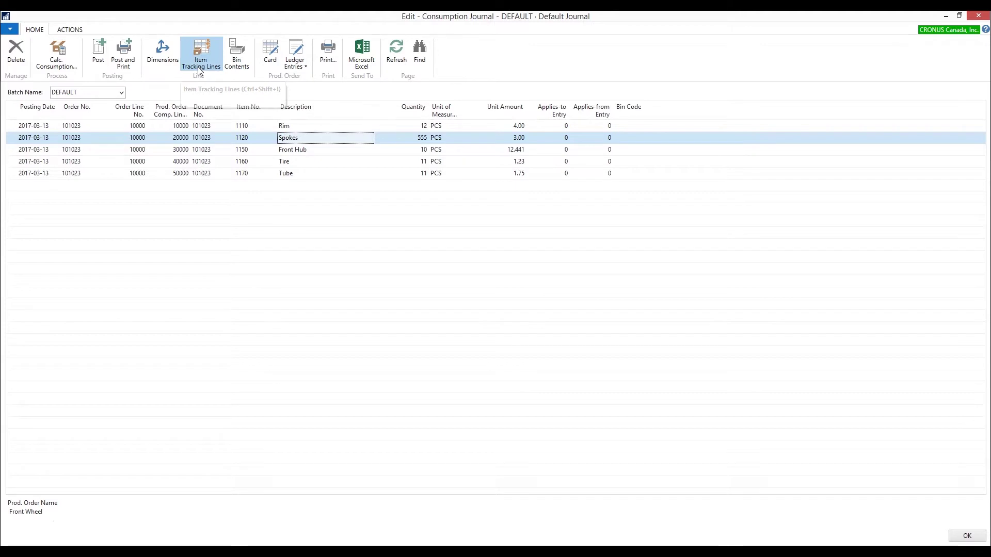
Split the Spokes quantity into lots LOT15485 (500) and LOT14452 (55)
click(172, 52)
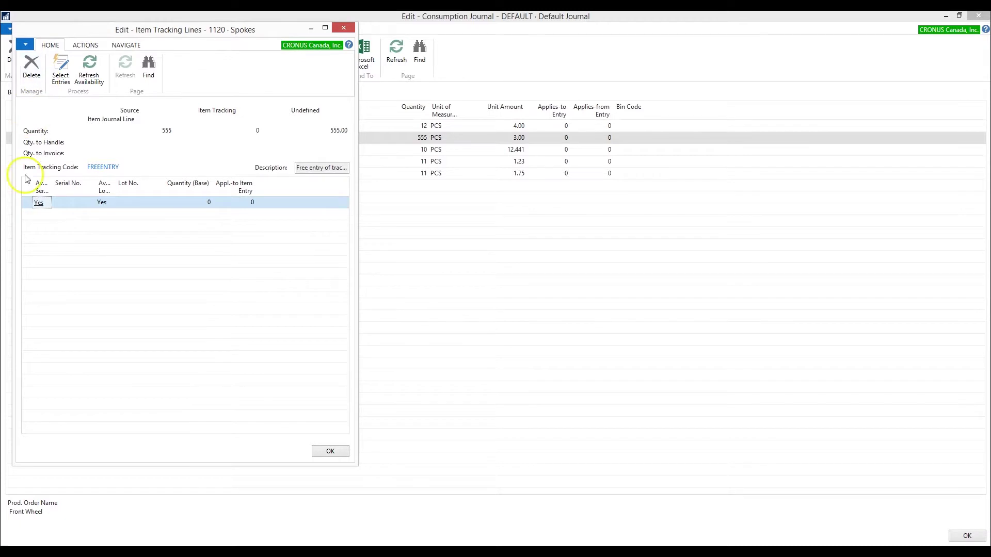
click(135, 202)
text(Lot)
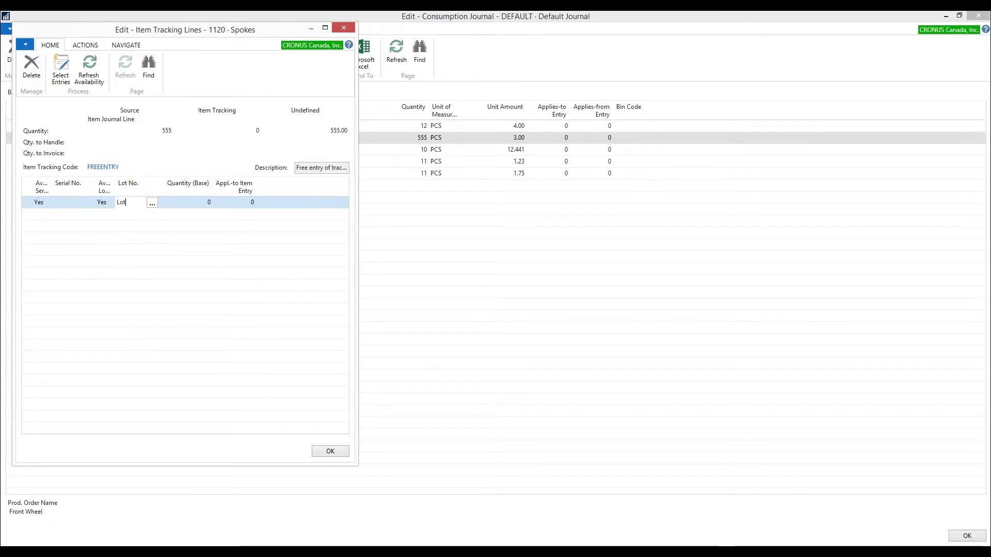
text(1234)
key(Tab)
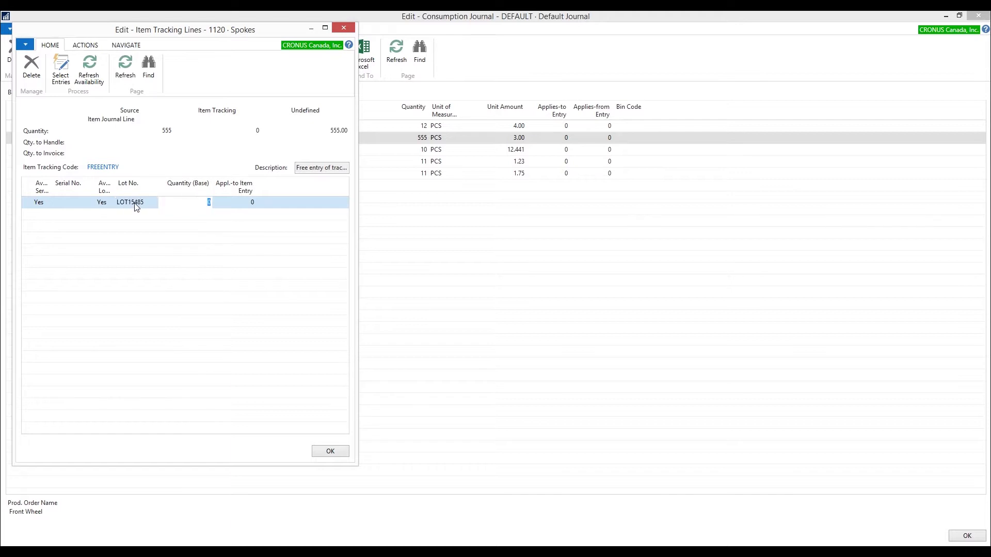
text(500)
key(Return)
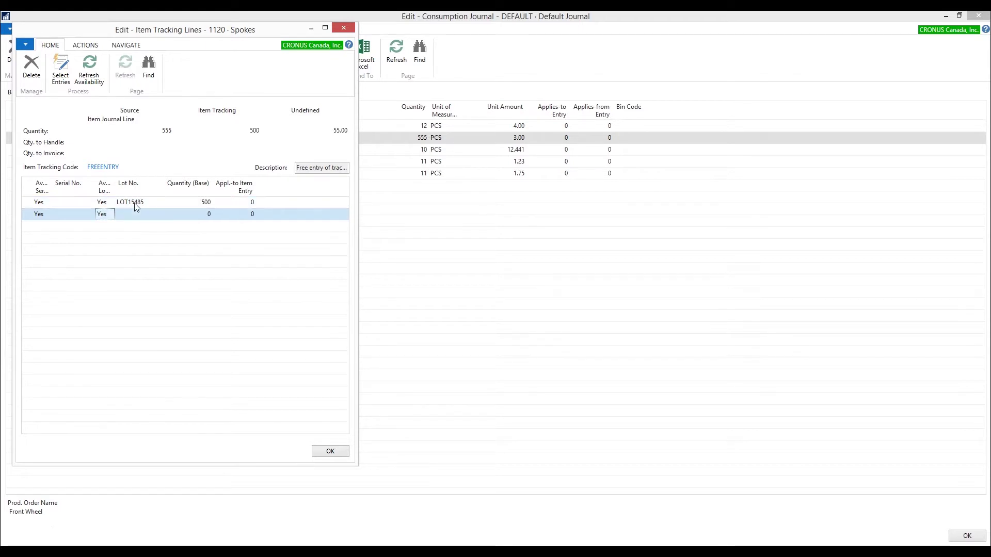
text(L)
text(OT1)
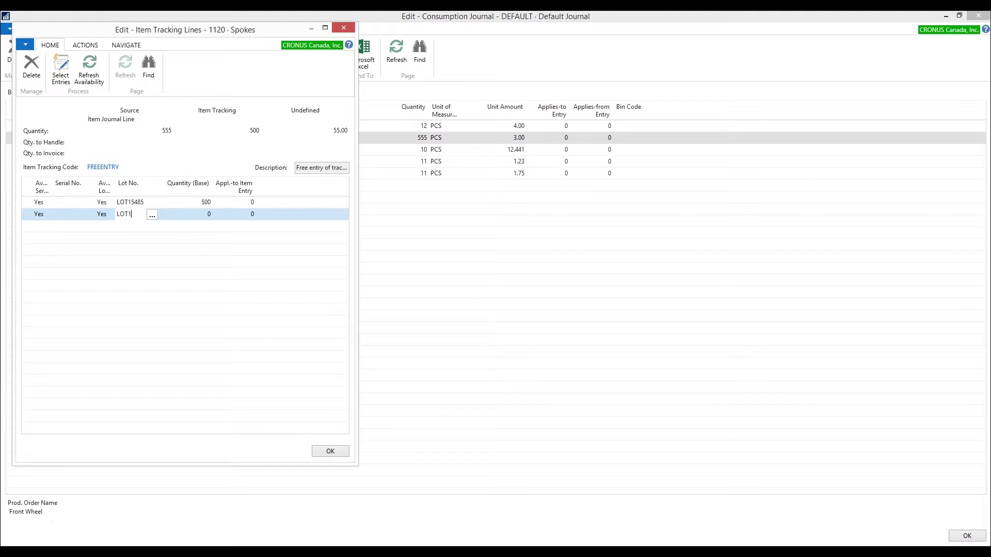
text(5485)
key(Tab)
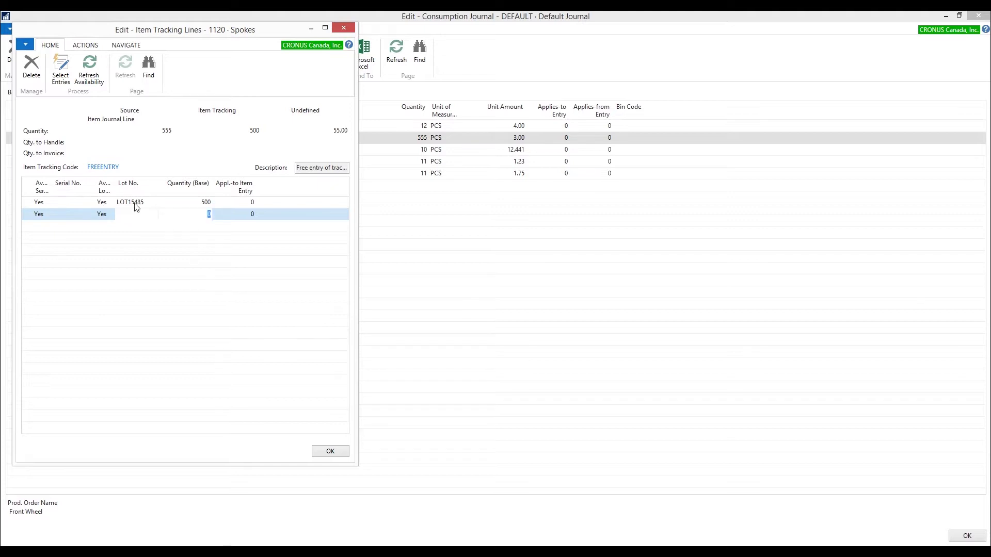
text(55)
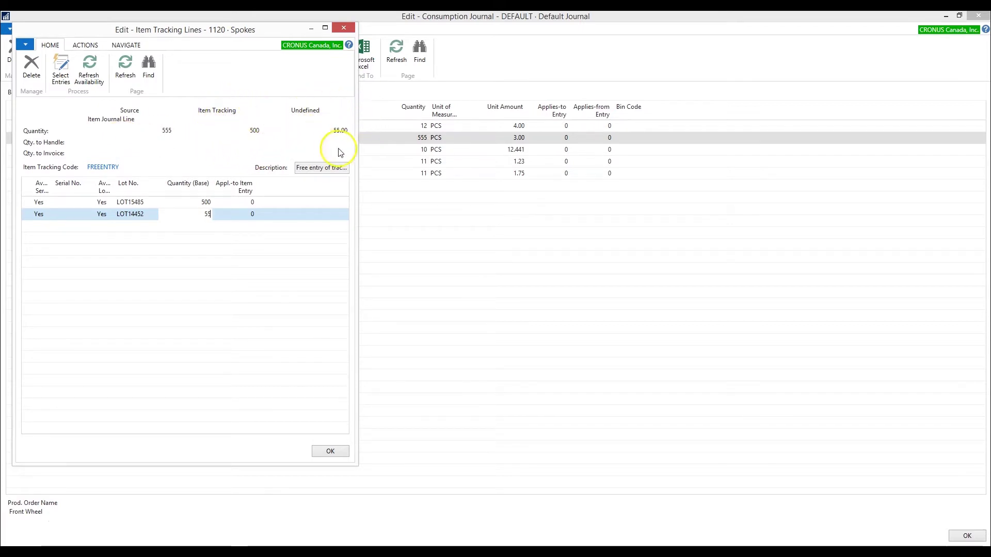
click(252, 212)
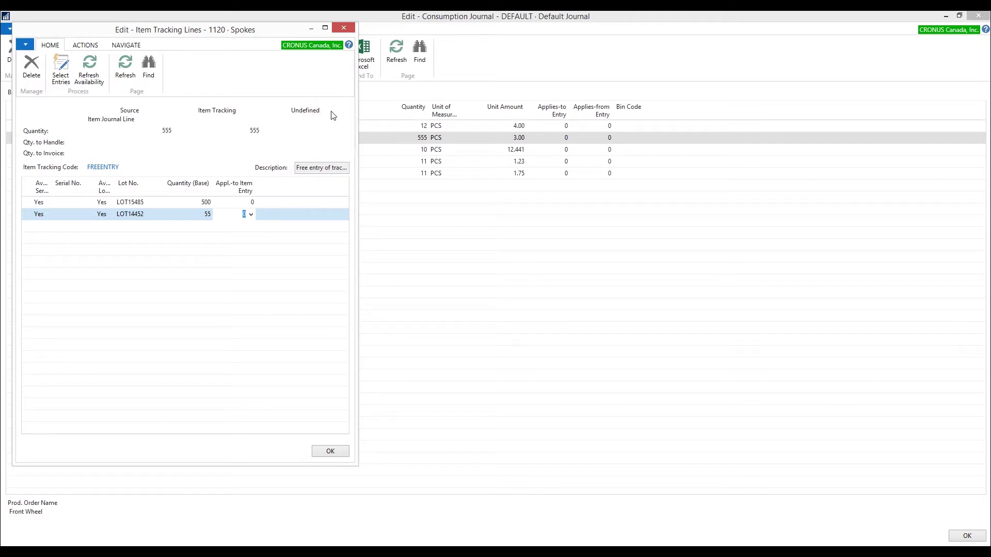
click(330, 452)
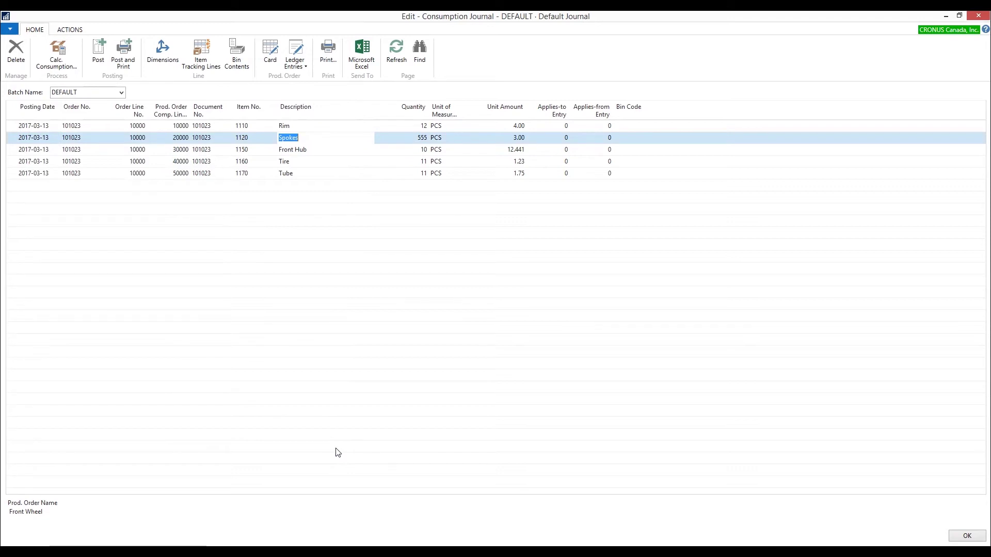
Post the five consumption lines and confirm with Yes
click(103, 56)
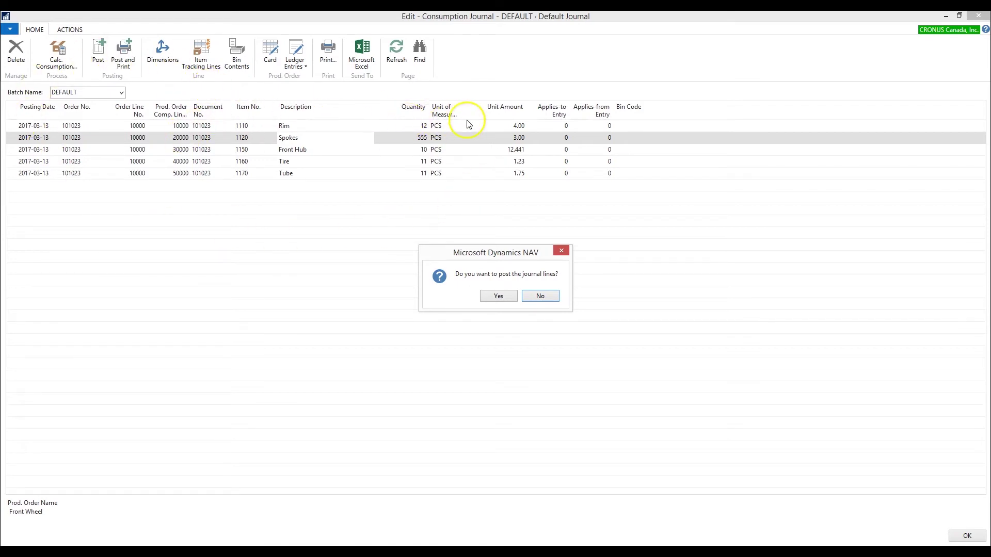
click(498, 296)
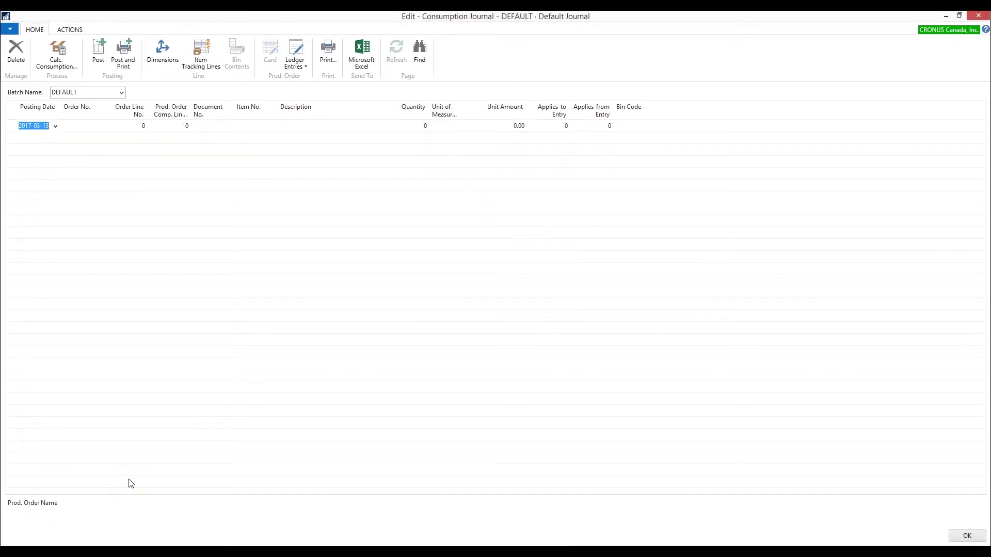